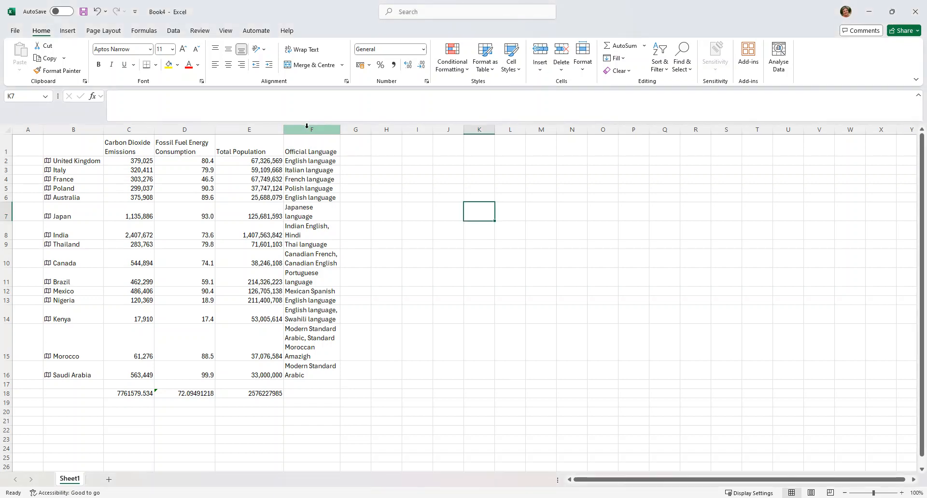
# Insert a blank column before the Official Language column
pyautogui.click(307, 126)
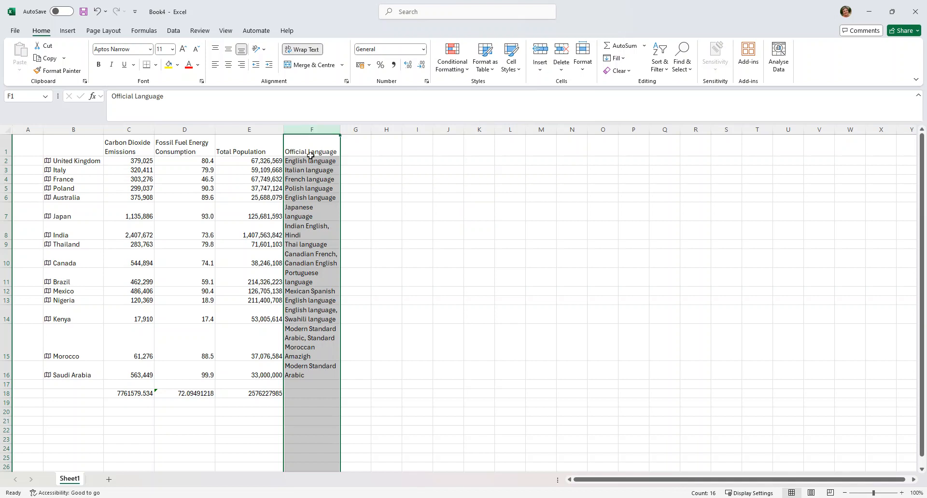
pyautogui.rightClick(313, 129)
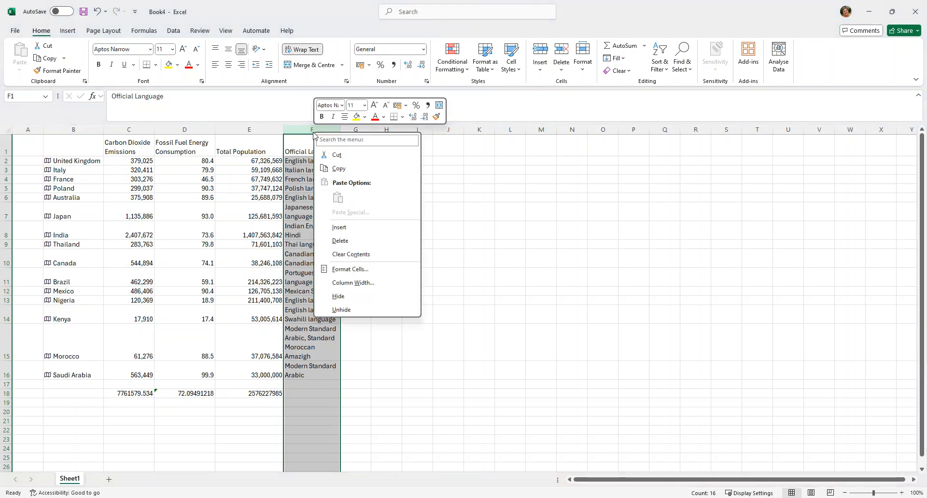
pyautogui.click(353, 227)
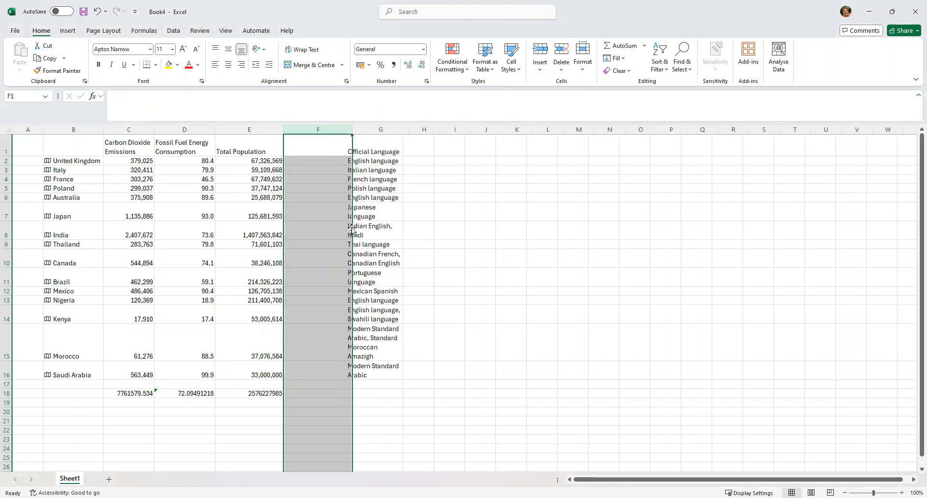
# Enter the heading "Carbon Dioxide Emissions per 1,000 population)" in cell F1
pyautogui.click(324, 147)
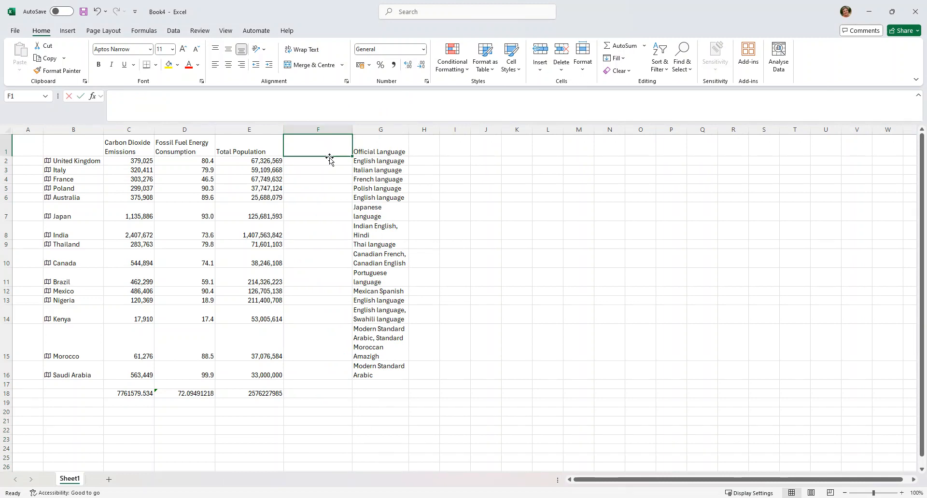
pyautogui.write('Carbon')
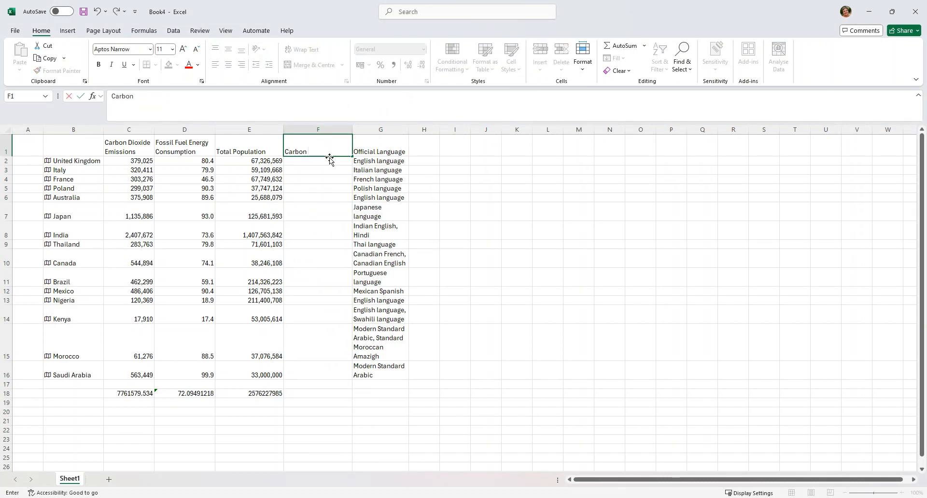
pyautogui.write(' Dioc')
pyautogui.press('BackSpace')
pyautogui.write('xide Emissions per 1,000')
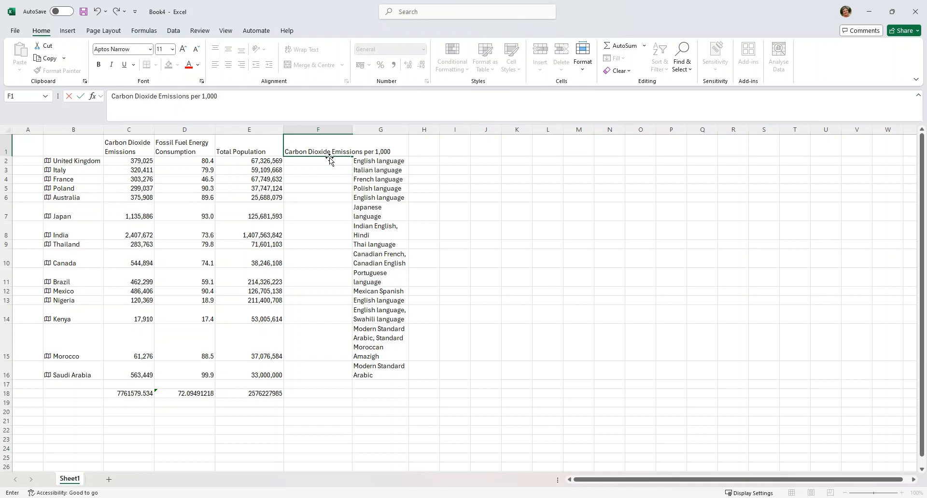
pyautogui.write(' population)')
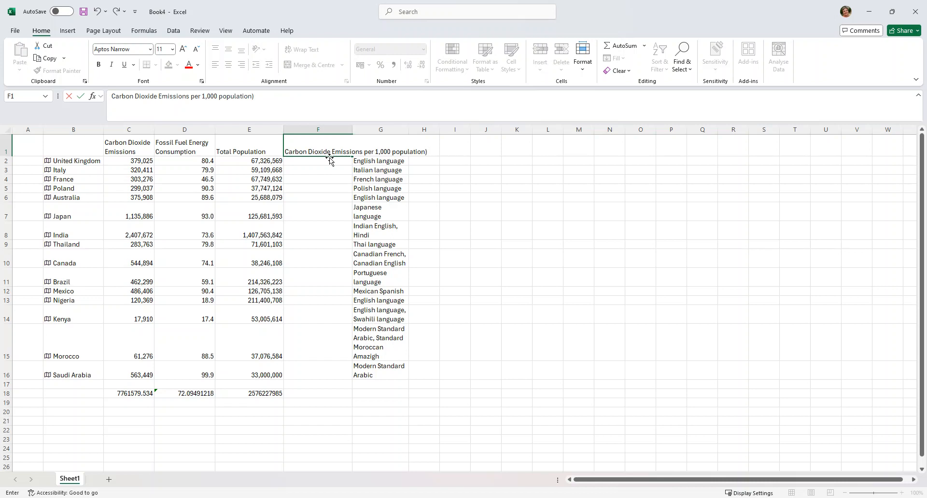
pyautogui.click(459, 186)
# Wrap the text of the heading in F1 and increase the height of row 1 to fit all three lines
pyautogui.click(333, 145)
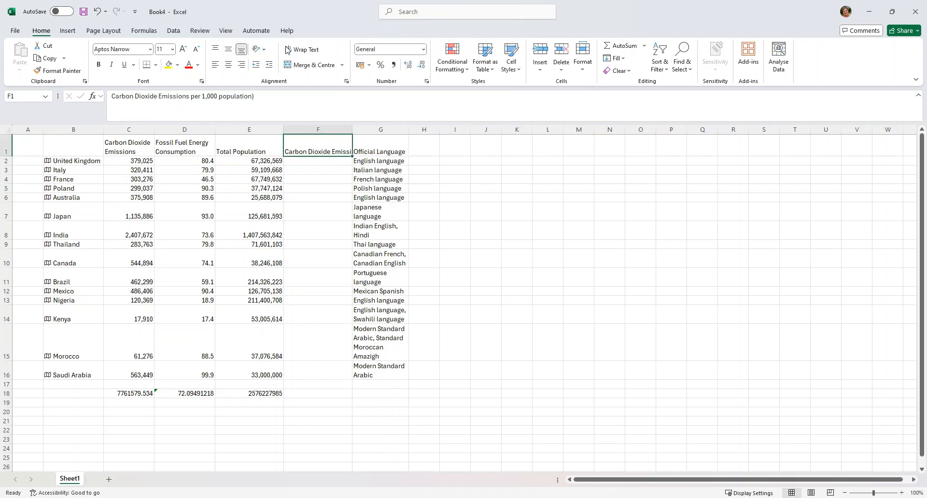
pyautogui.click(300, 50)
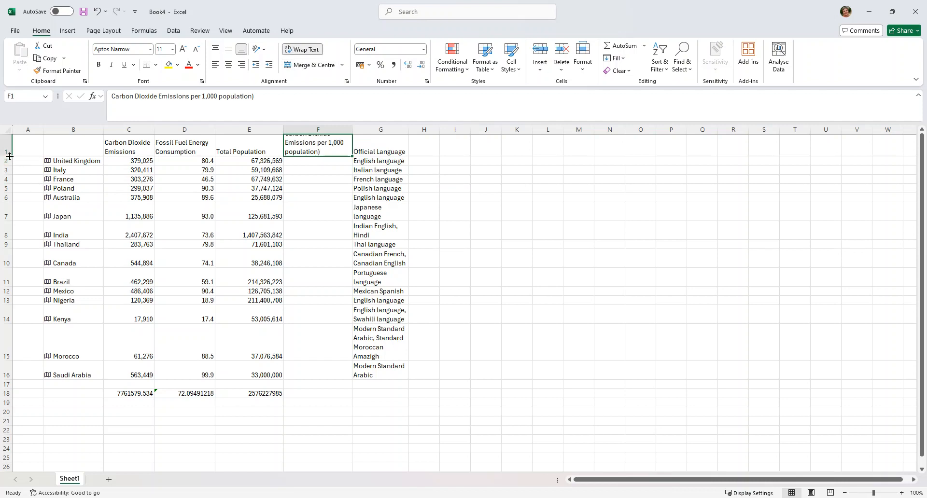
pyautogui.moveTo(10, 156); pyautogui.dragTo(8, 165)
pyautogui.click(497, 189)
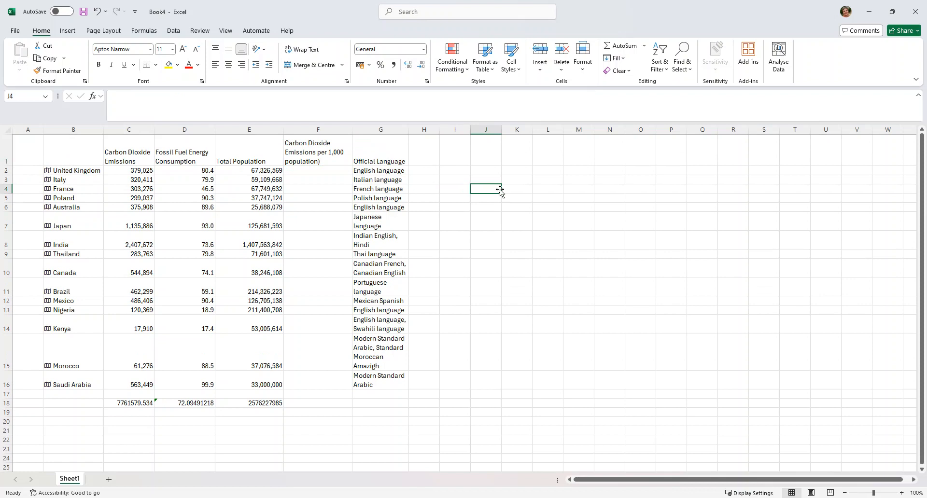
# Enter the formula =c2/e2*1000 in F2 to calculate the United Kingdom's emissions per 1,000 population
pyautogui.click(317, 169)
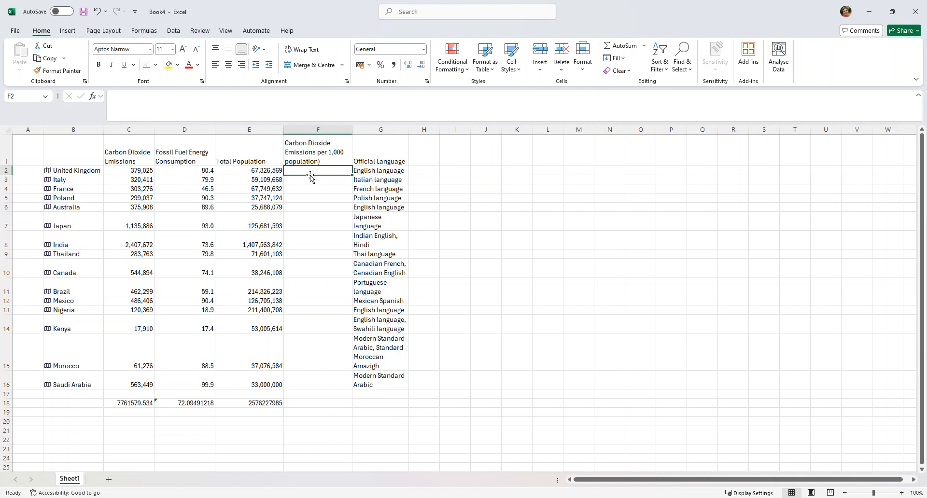
pyautogui.write('=')
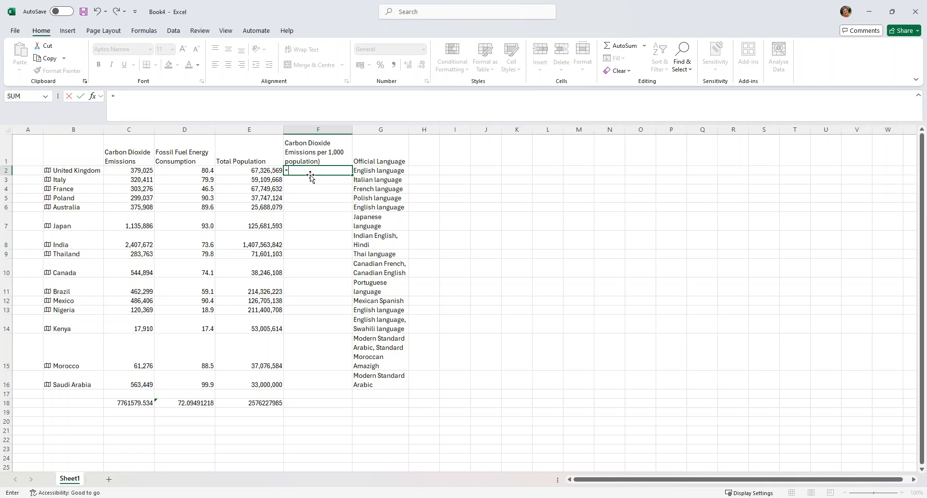
pyautogui.write('c')
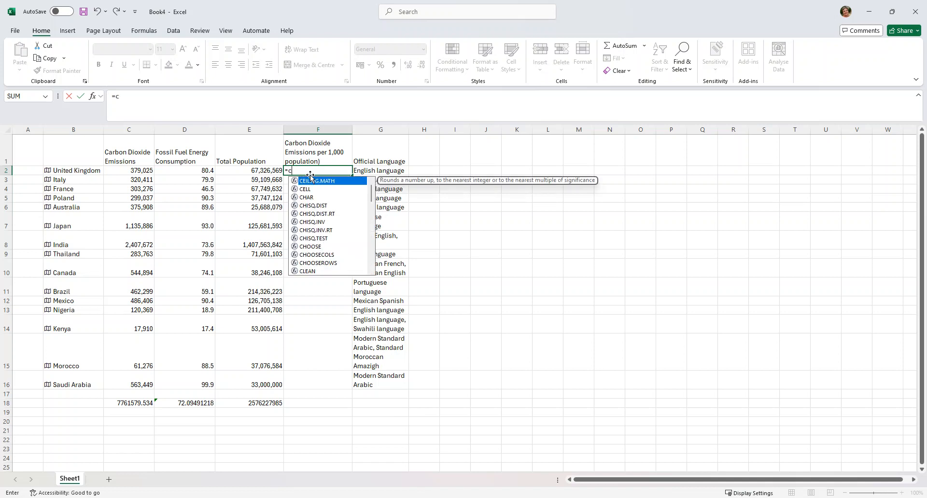
pyautogui.write('2')
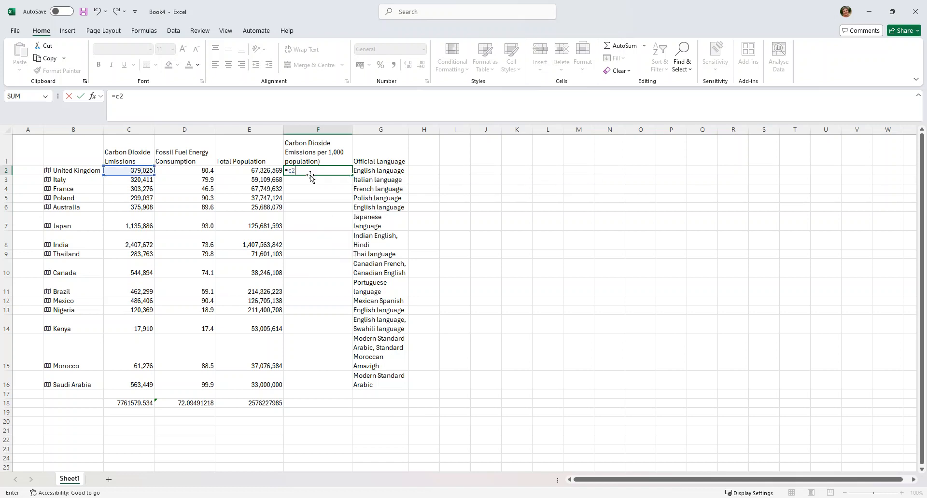
pyautogui.write('/e2*1000')
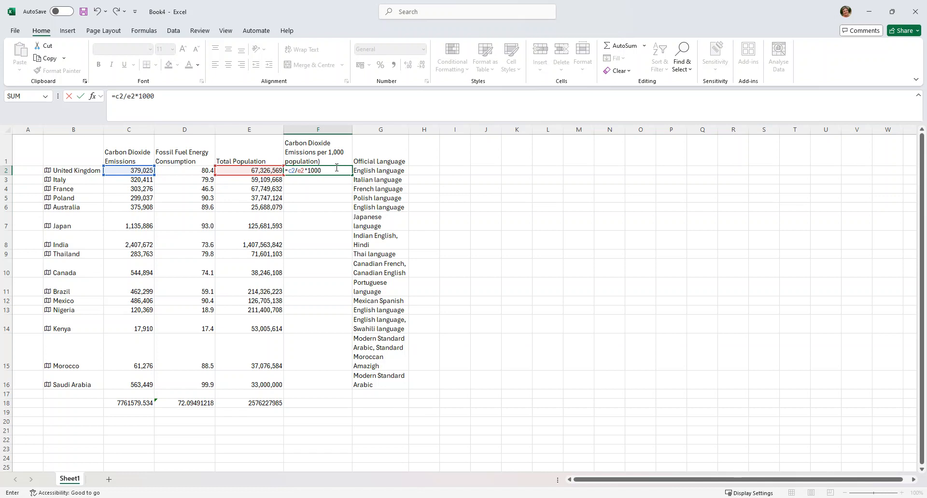
pyautogui.press('Return')
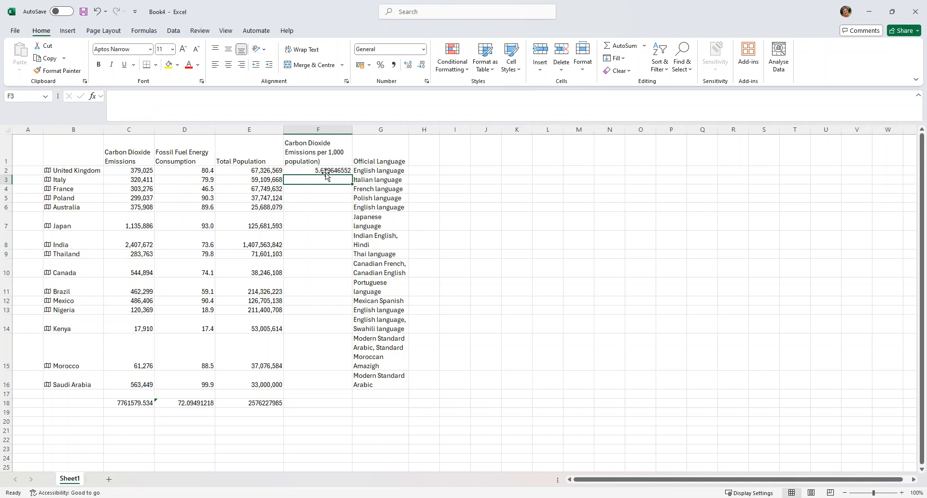
# Fill the formula from F2 down to F16 and compare the formulas in F2 and F3
pyautogui.click(325, 170)
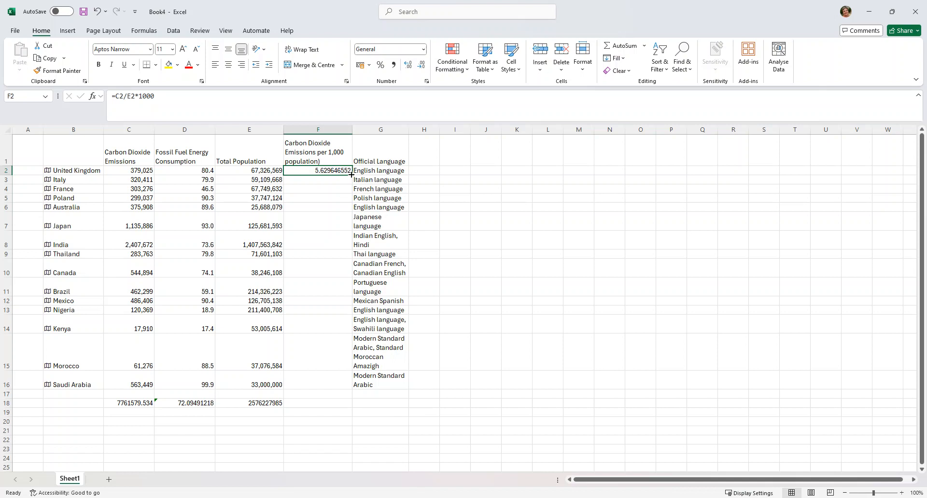
pyautogui.moveTo(351, 175); pyautogui.dragTo(349, 387)
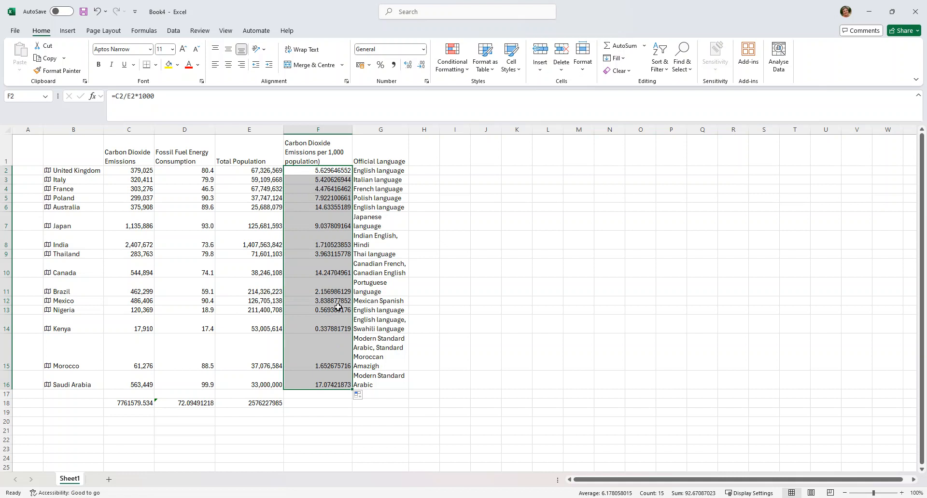
pyautogui.click(322, 180)
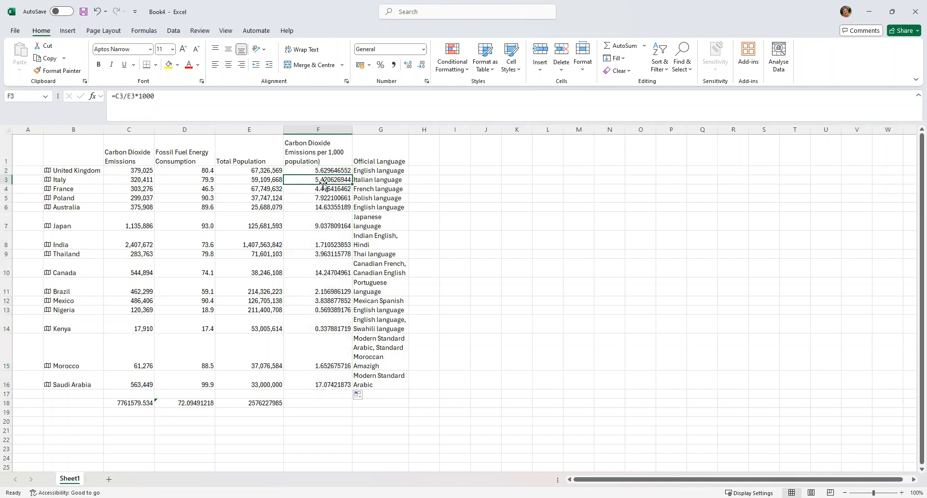
pyautogui.click(320, 171)
pyautogui.click(319, 179)
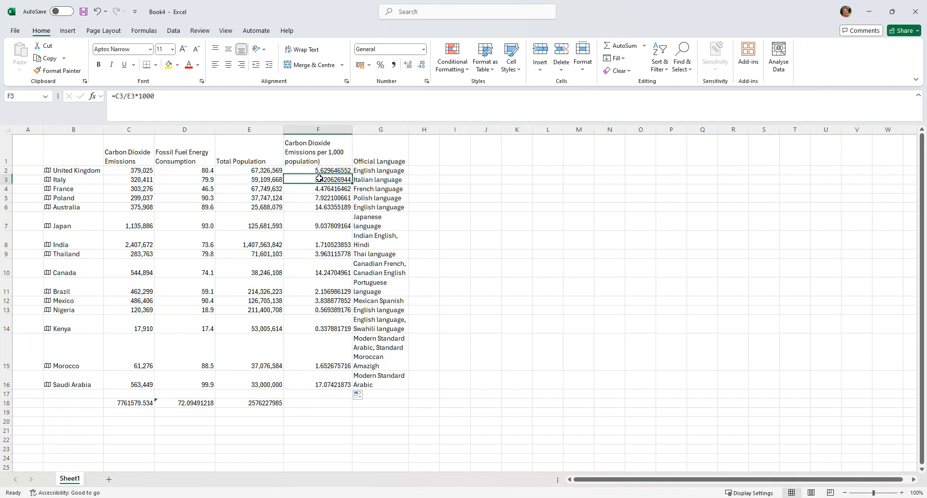
pyautogui.click(319, 171)
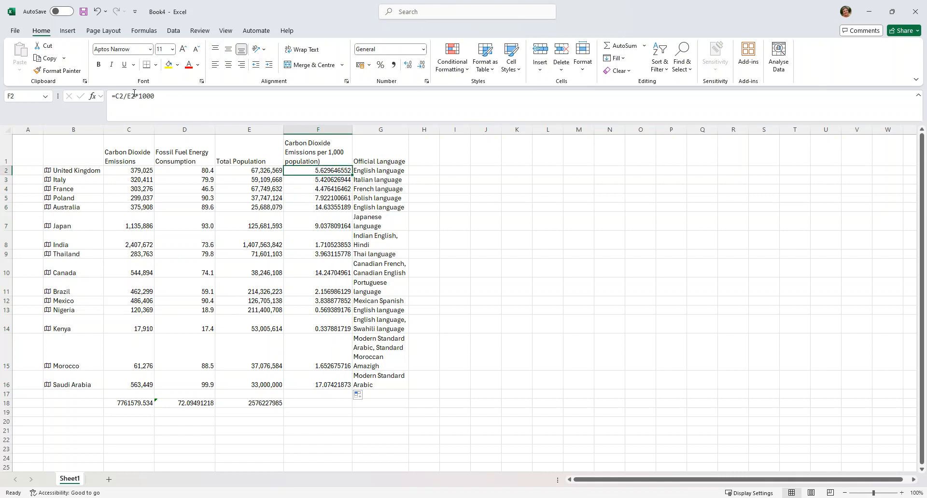
pyautogui.click(322, 180)
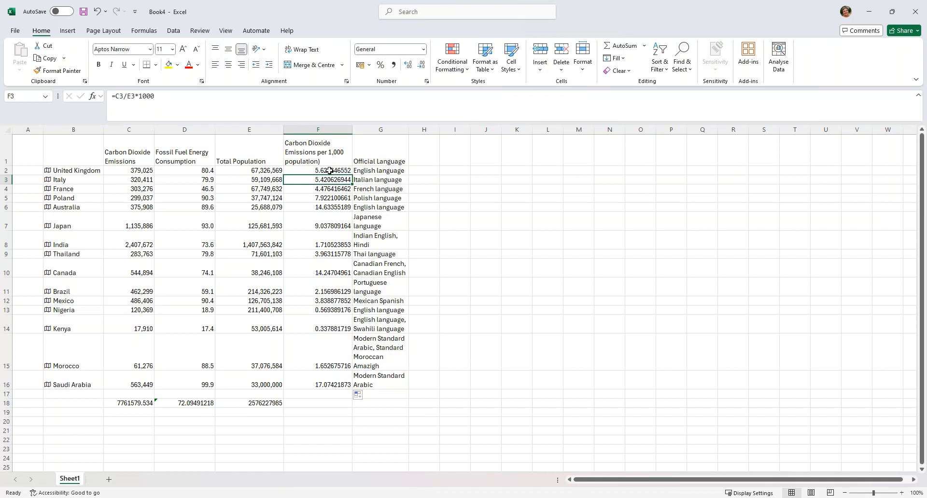
# Format the emissions per 1,000 population values in F2:F16 to show two decimal places
pyautogui.click(330, 170)
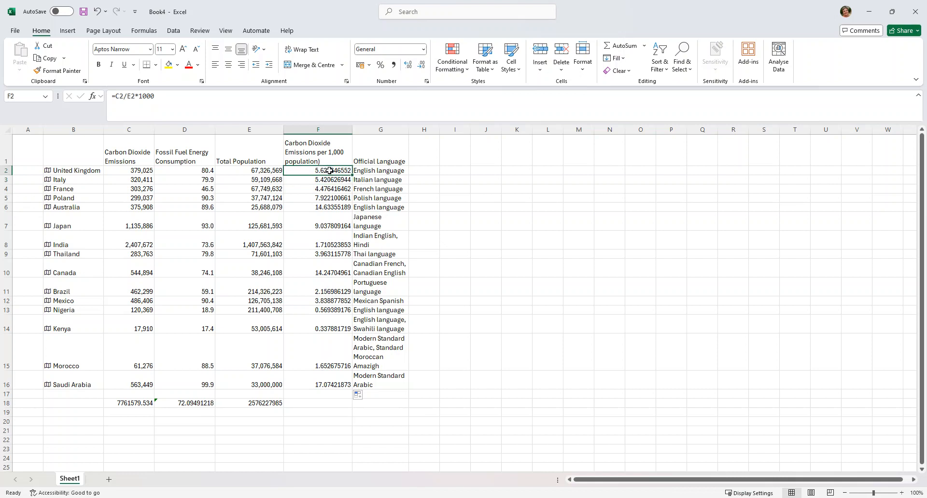
pyautogui.moveTo(330, 170); pyautogui.dragTo(319, 378)
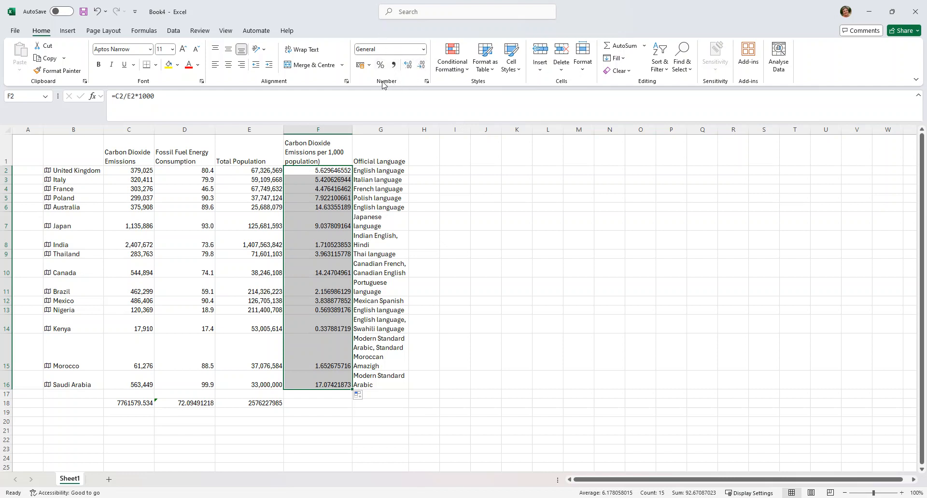
pyautogui.click(423, 66)
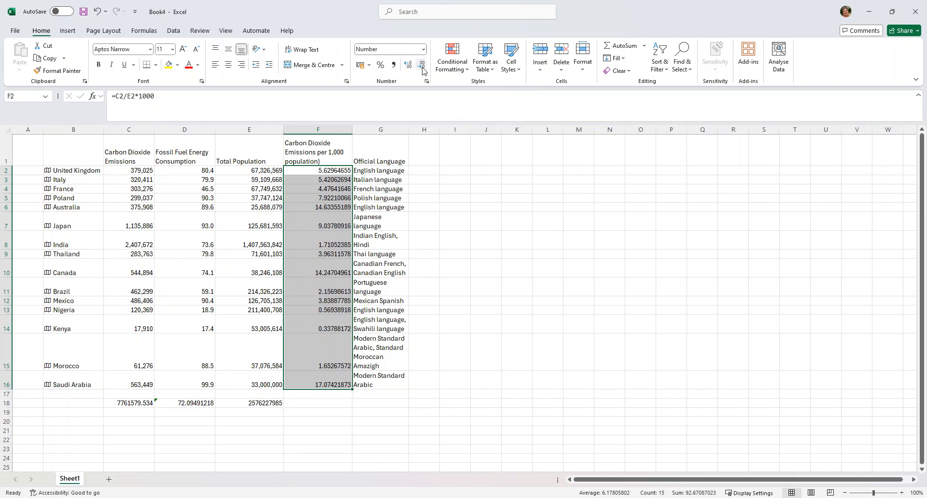
pyautogui.click(423, 68)
pyautogui.click(423, 68)
pyautogui.click(423, 68)
pyautogui.click(422, 68)
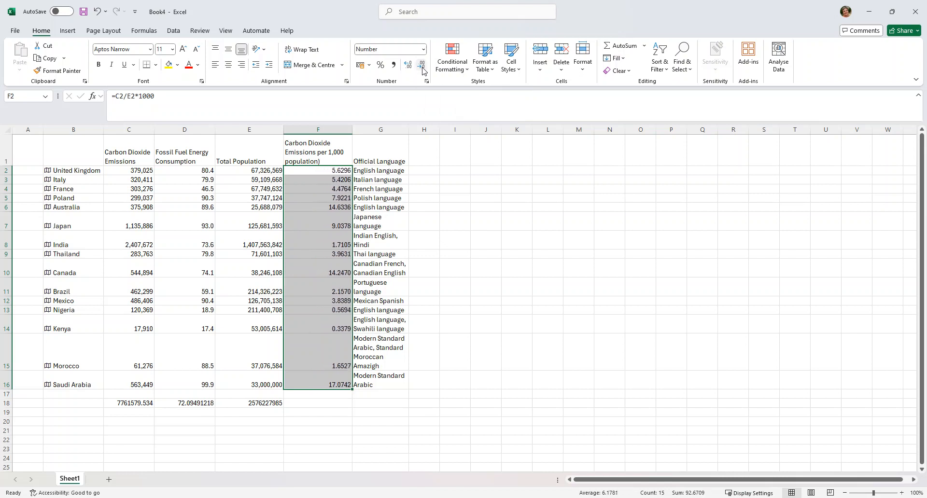
pyautogui.click(423, 69)
pyautogui.click(423, 69)
pyautogui.click(423, 68)
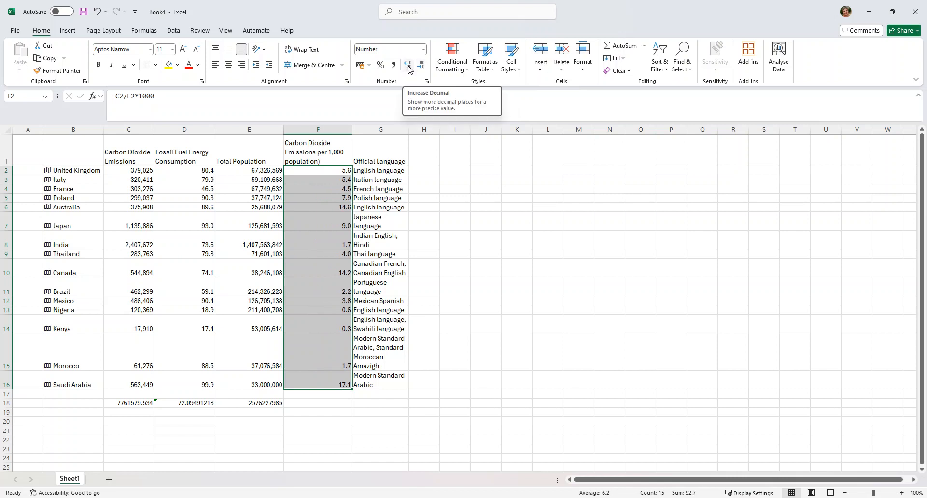
pyautogui.click(408, 69)
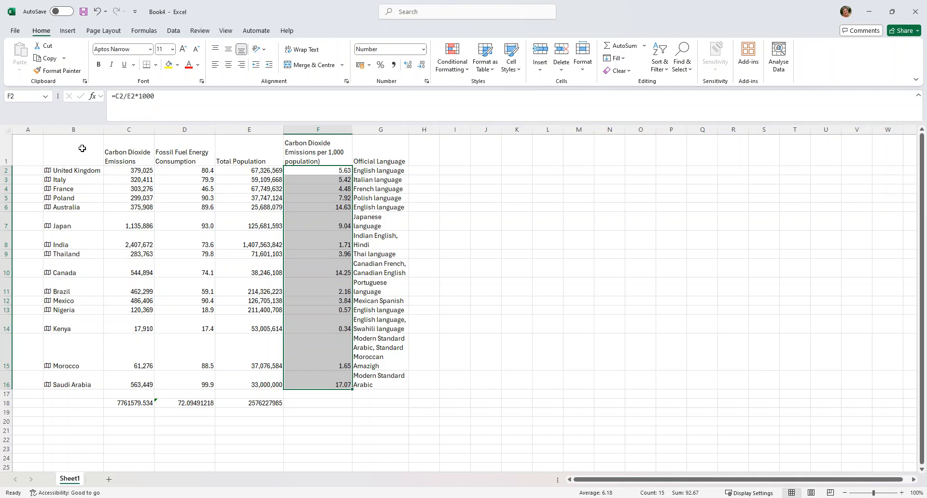
# Sort the table B1:G16 by Carbon Dioxide Emissions per 1,000 population, on cell values from smallest to largest
pyautogui.moveTo(82, 148); pyautogui.dragTo(387, 385)
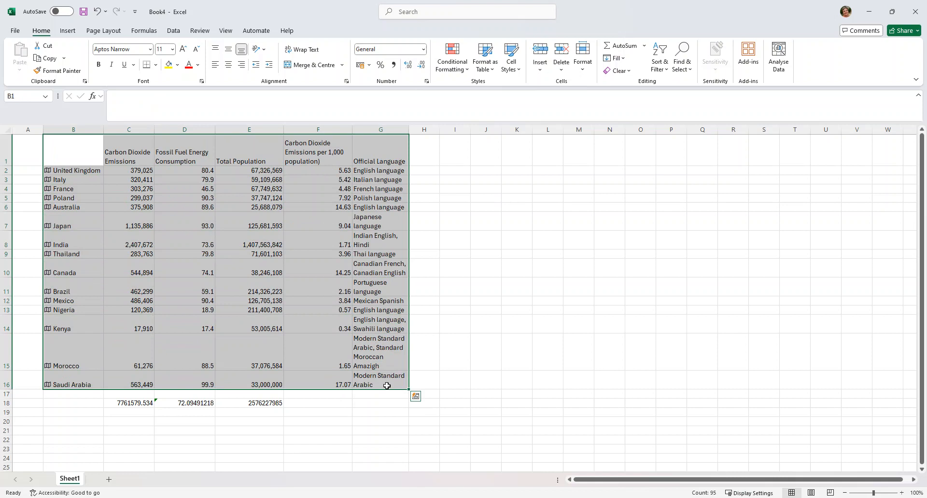
pyautogui.click(77, 147)
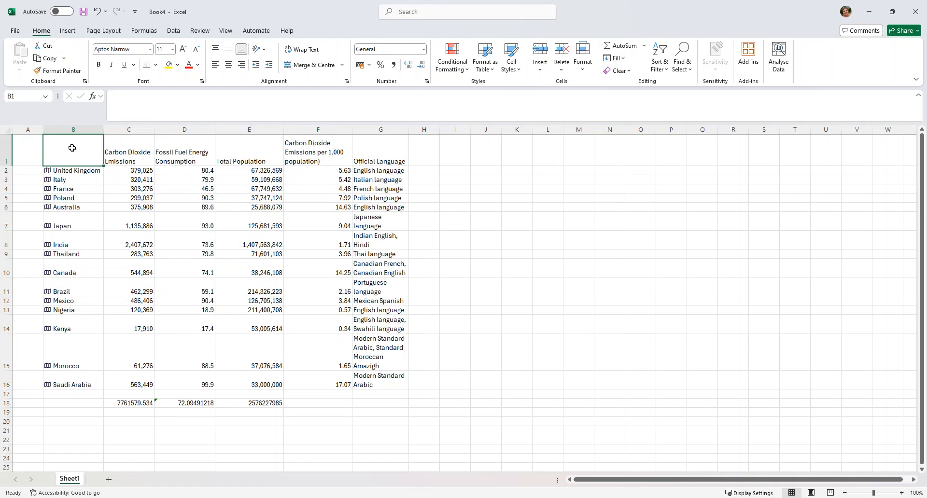
pyautogui.moveTo(72, 148); pyautogui.dragTo(376, 382)
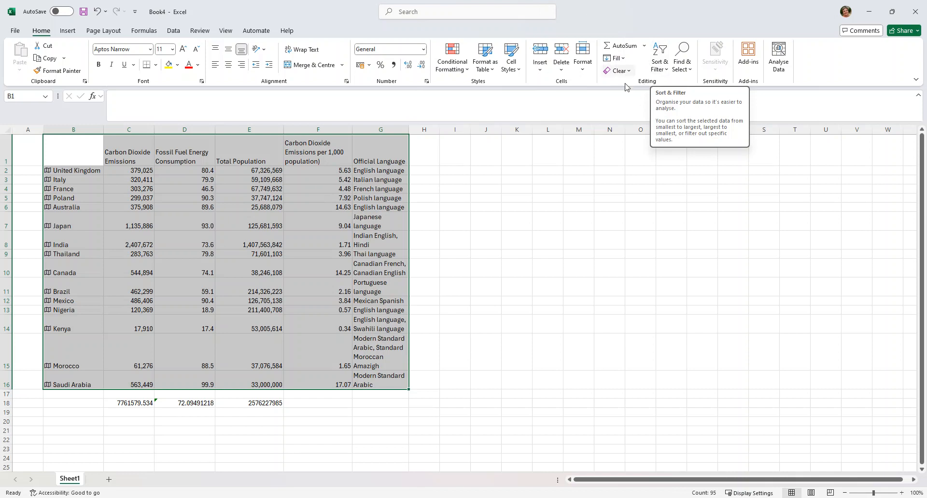
pyautogui.click(662, 66)
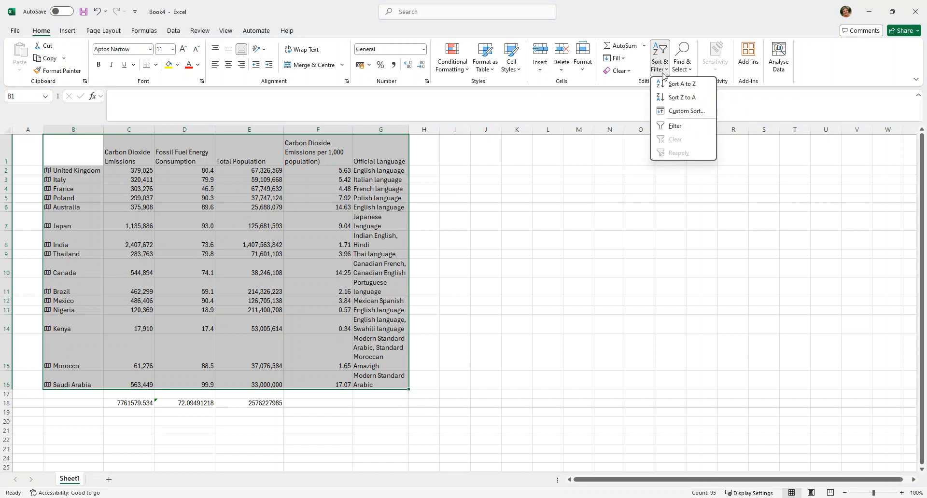
pyautogui.click(681, 114)
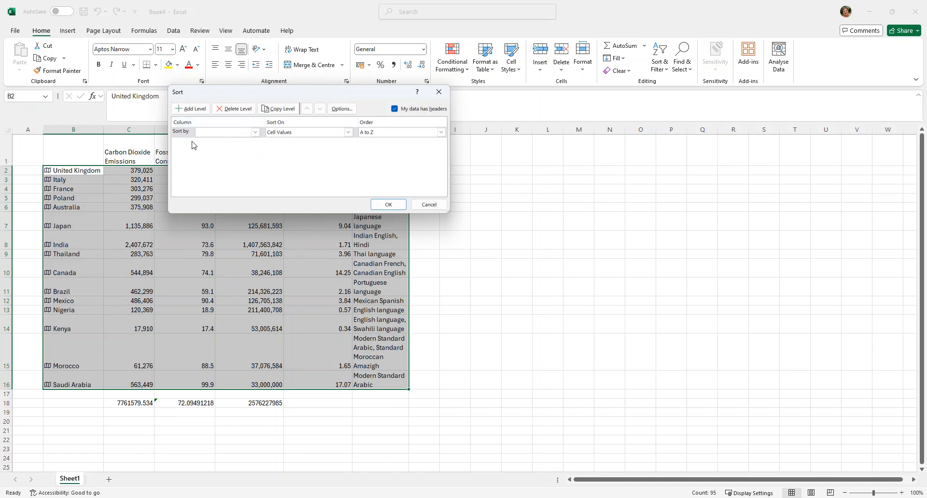
pyautogui.click(255, 132)
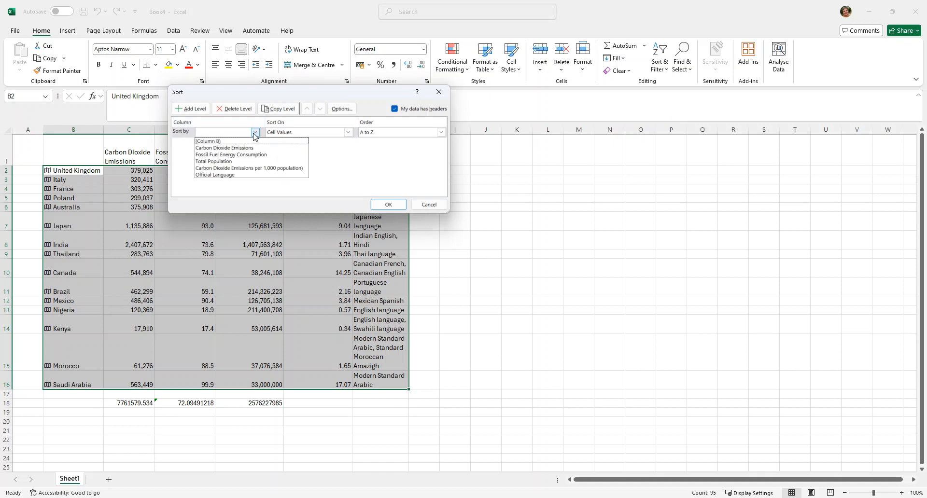
pyautogui.click(258, 168)
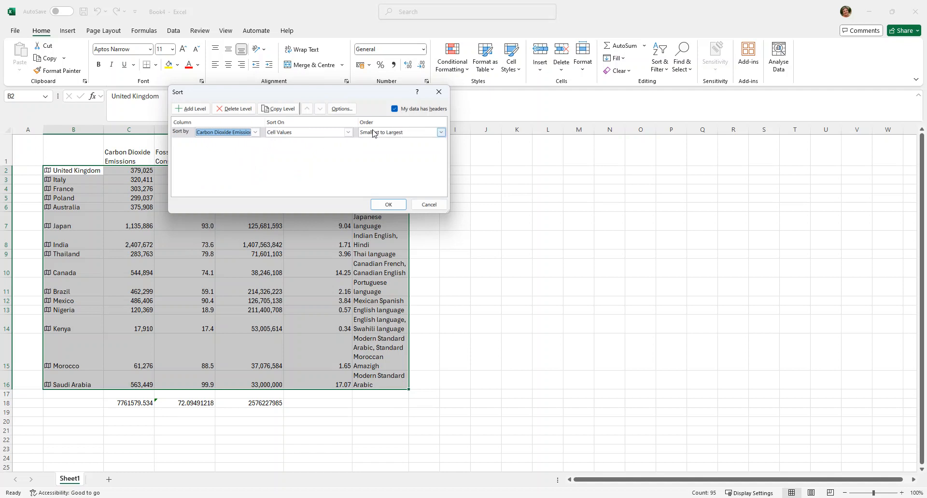
pyautogui.click(389, 205)
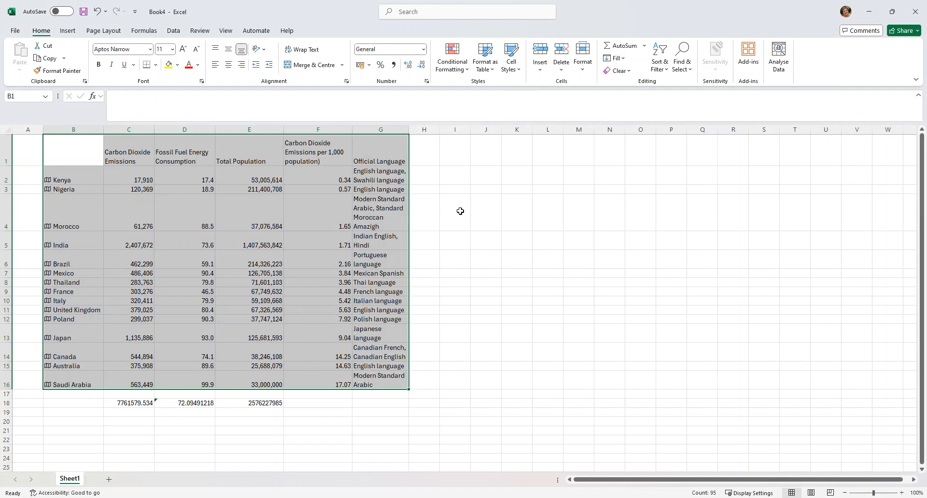
pyautogui.click(466, 210)
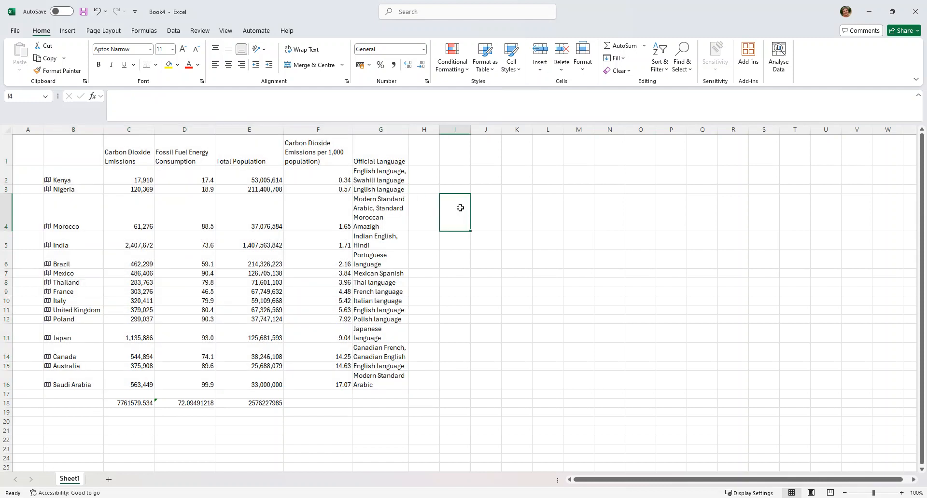